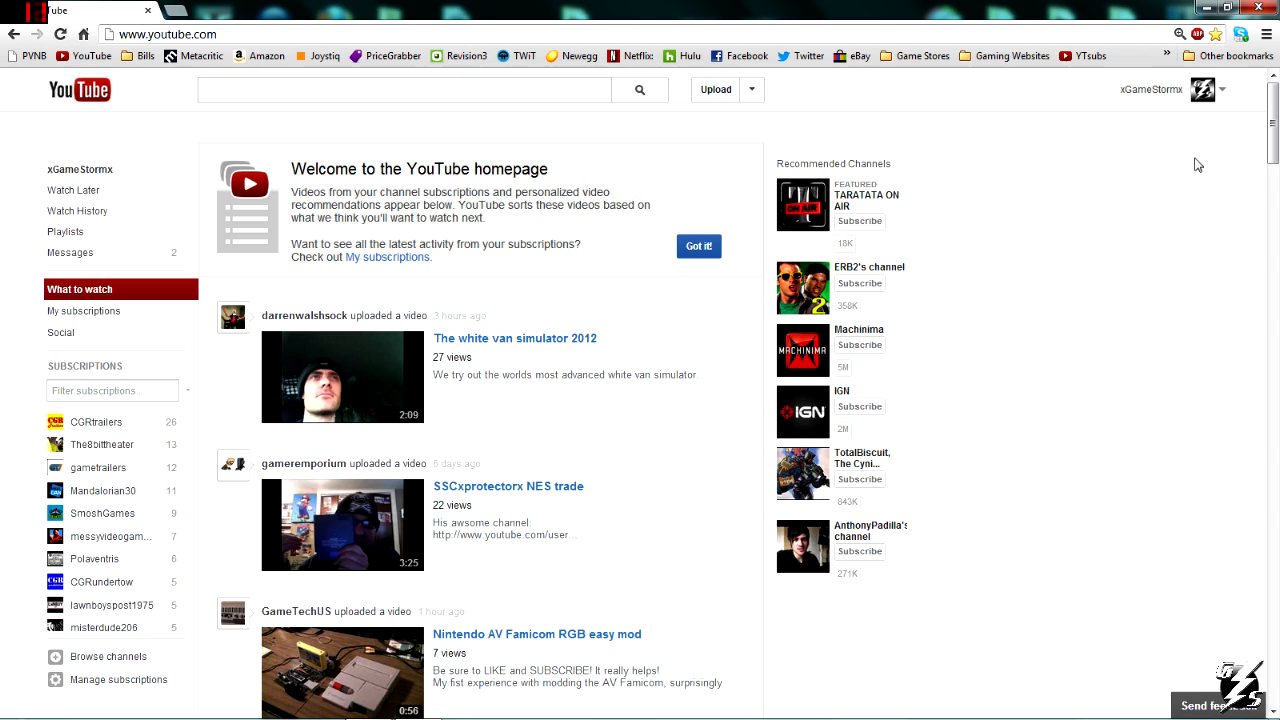
Navigate to the Subscriptions page from the account dropdown in the top bar.
{"action": "left_click", "coordinate": [1227, 97]}
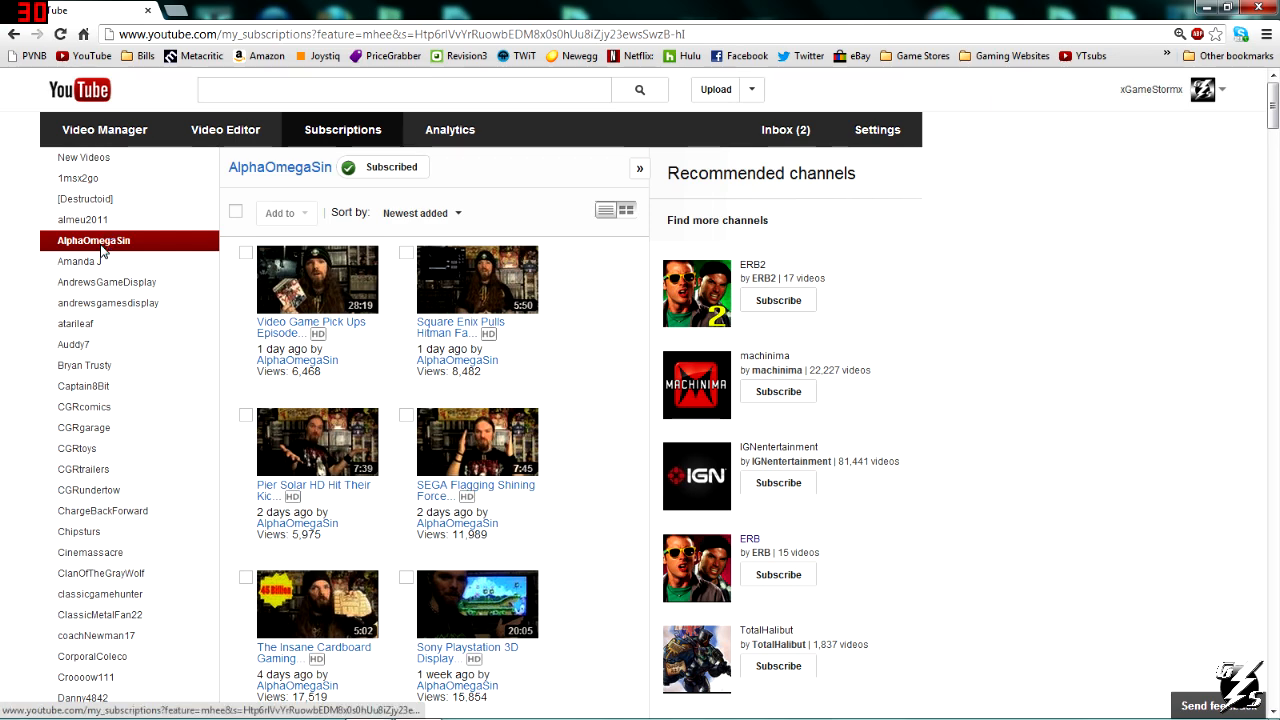
Show the New Videos grid of latest uploads from all subscribed channels.
{"action": "left_click", "coordinate": [90, 160]}
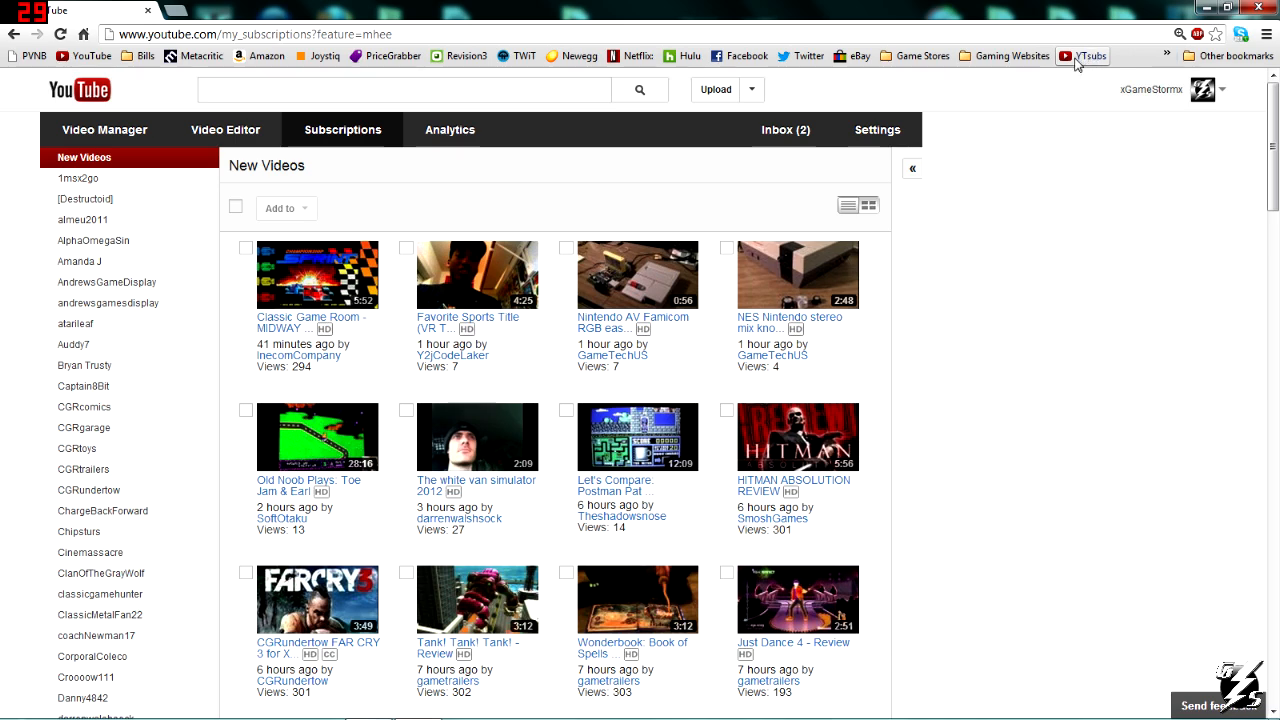
Reload the New Videos subscriptions page via the 'YTsubs' bookmark.
{"action": "left_click", "coordinate": [1088, 56]}
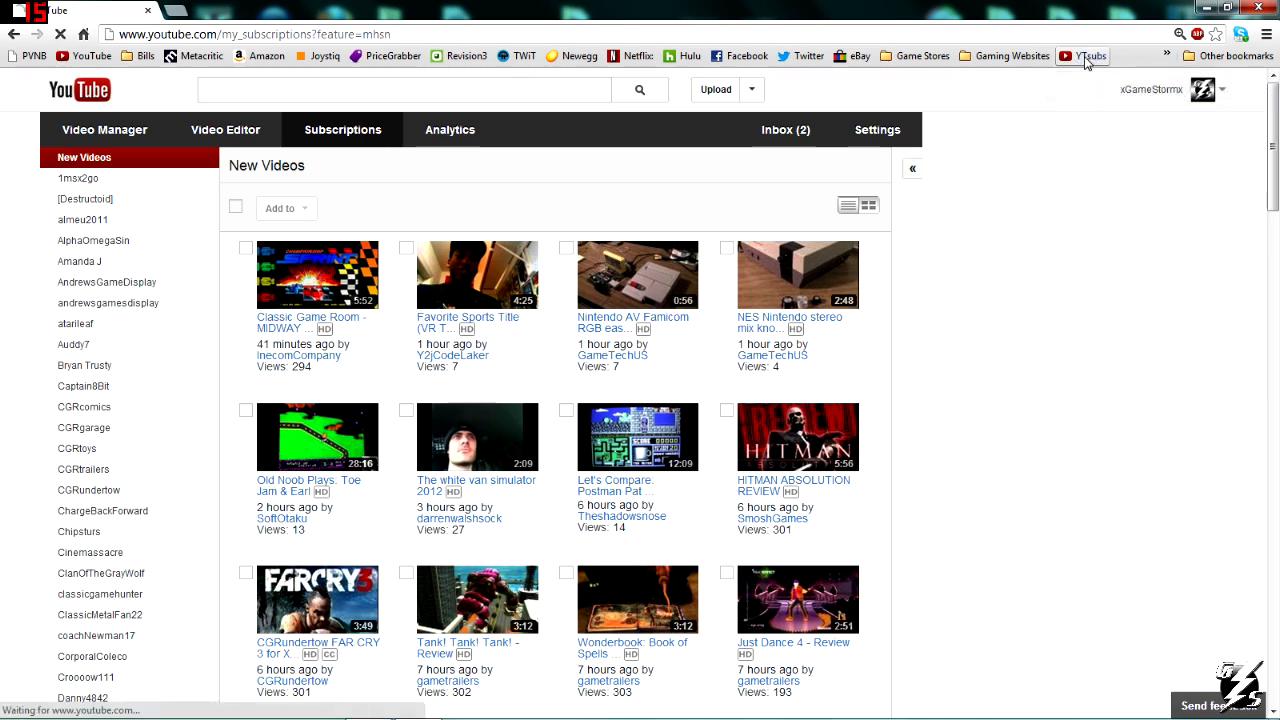